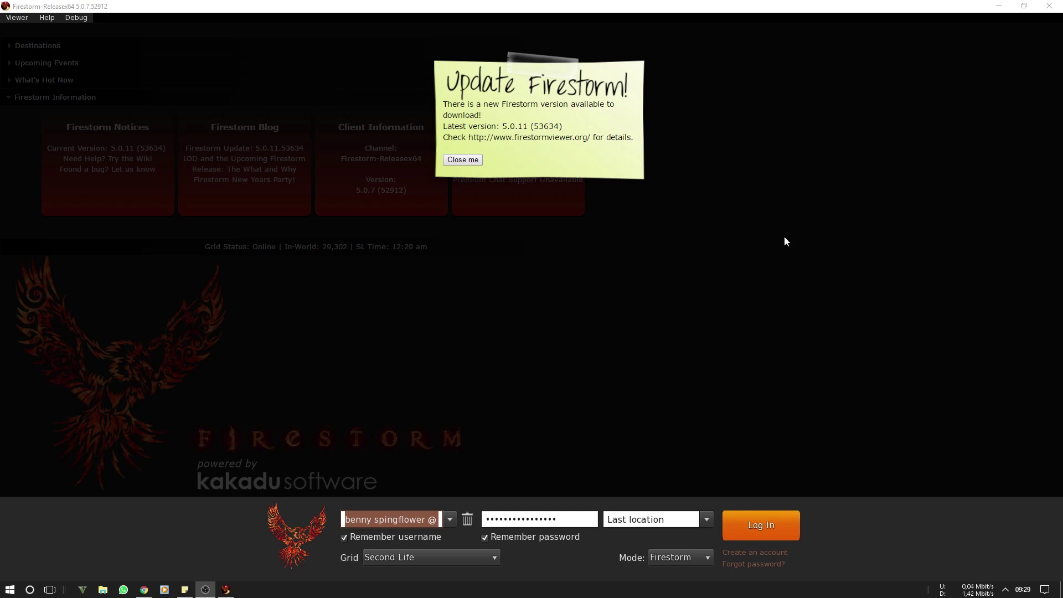
# Back up the Firestorm settings to E:\Firestorm Settings from the Backup preferences, then close the viewer.
pyautogui.click(28, 19)
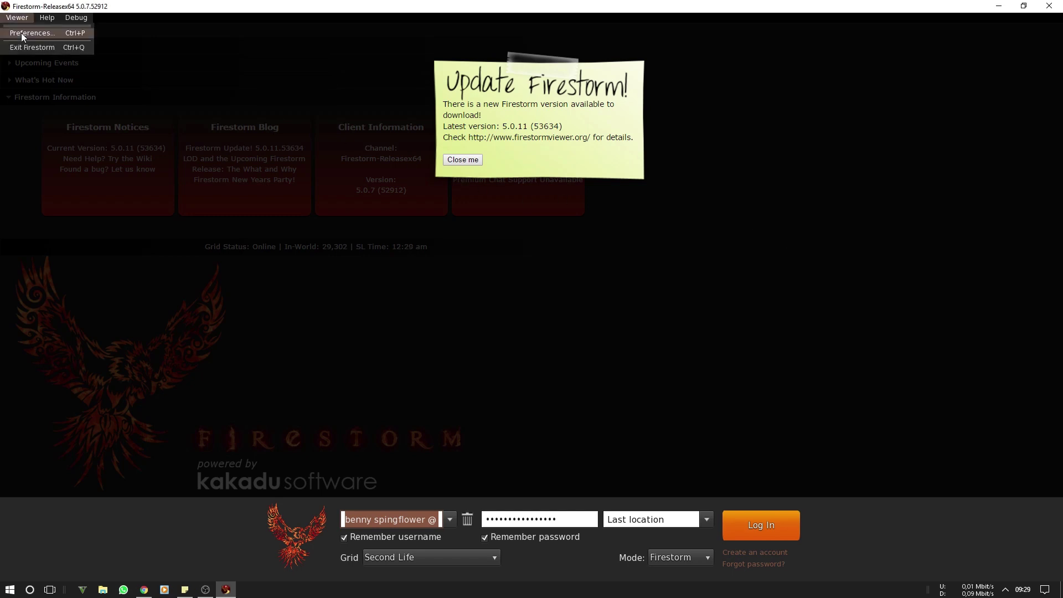
pyautogui.click(21, 32)
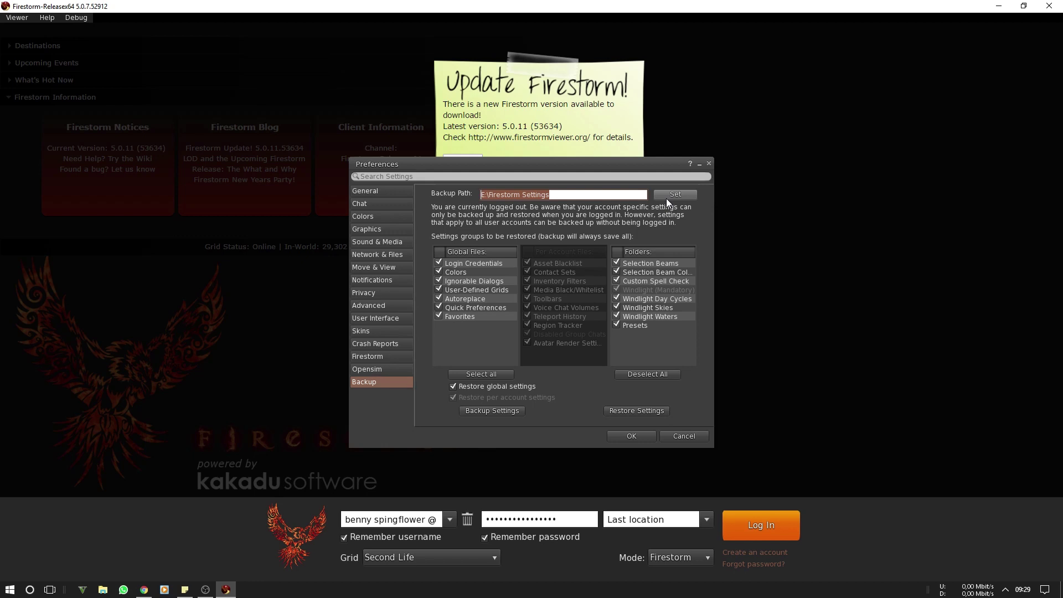
pyautogui.click(495, 410)
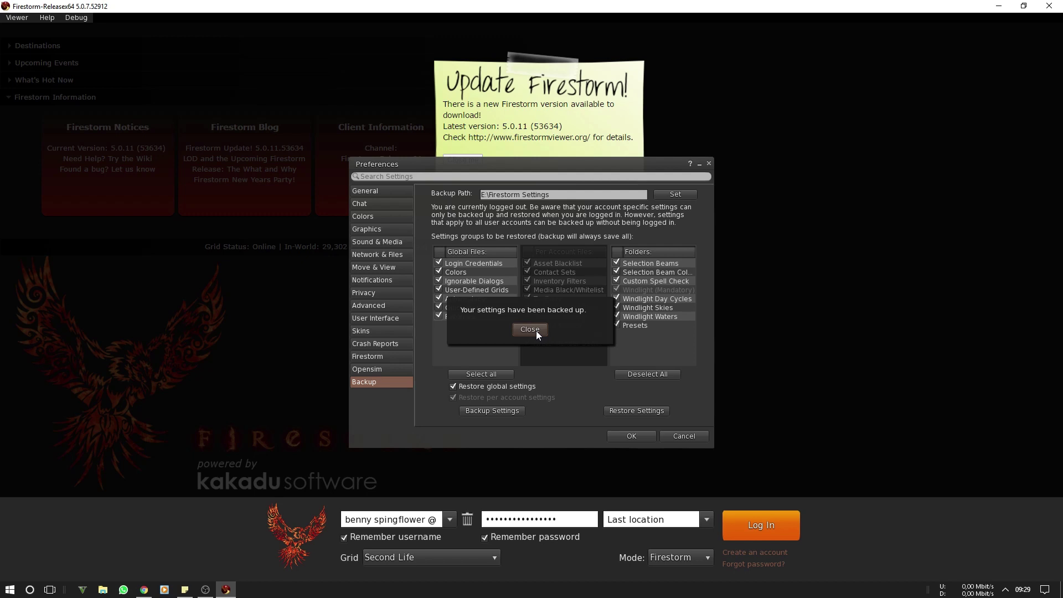
pyautogui.click(536, 331)
pyautogui.click(617, 441)
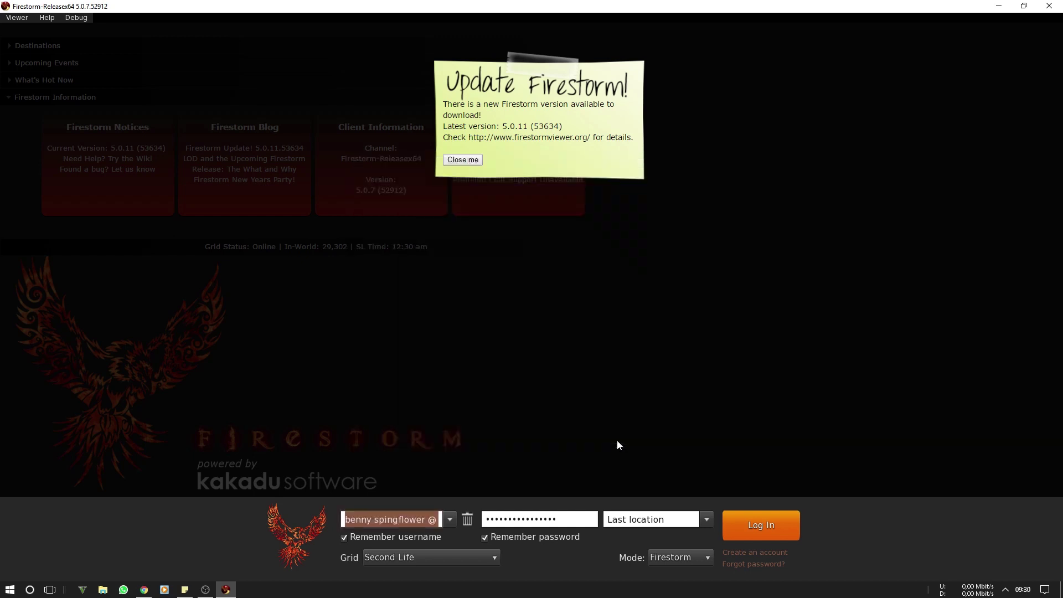
pyautogui.click(1049, 5)
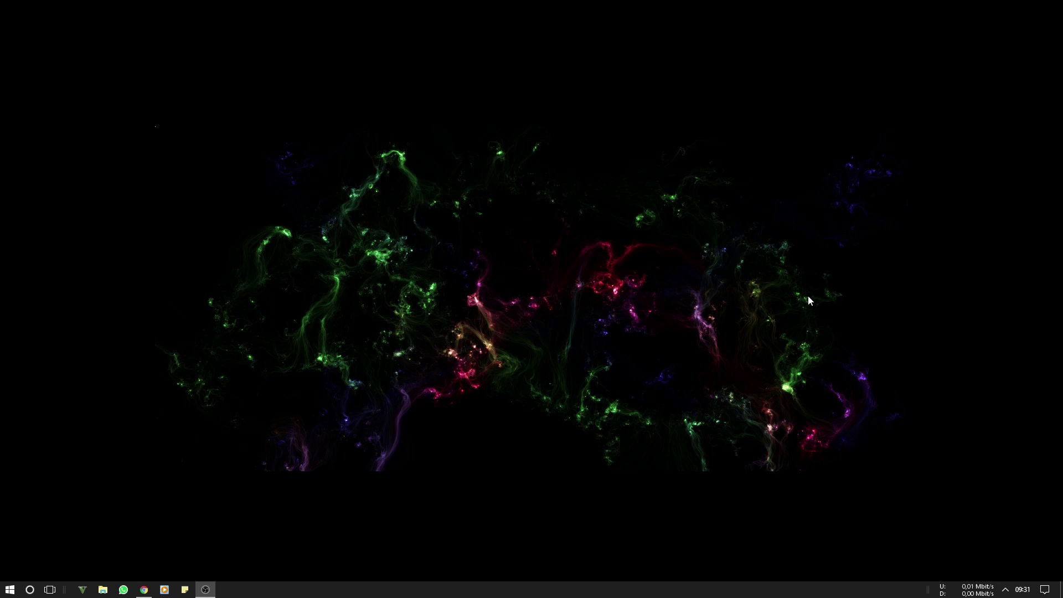
# Open Apps & Features in the Windows settings and search the installed apps for "fire".
pyautogui.click(10, 589)
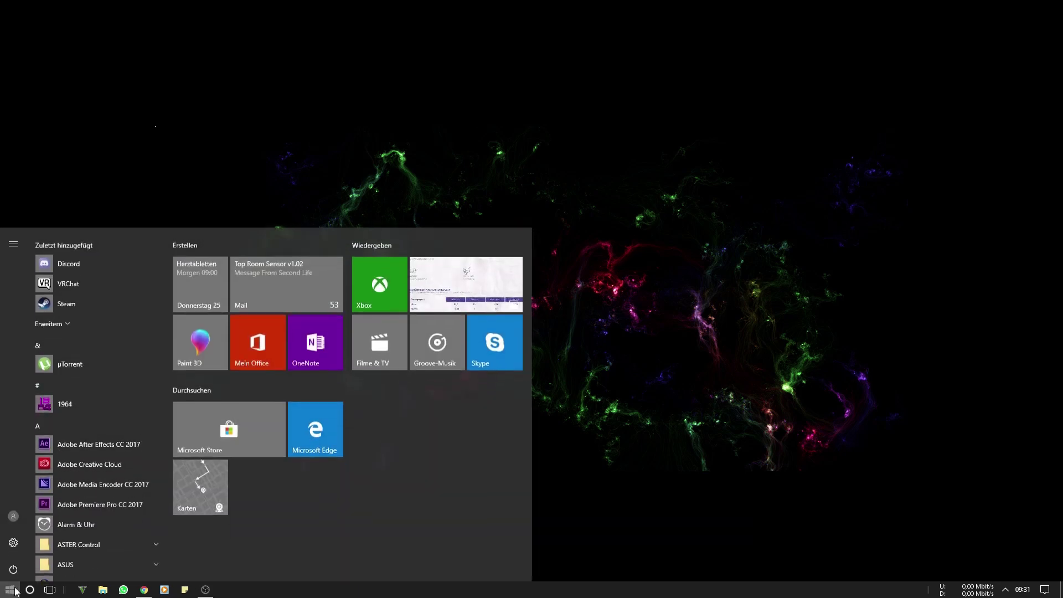
pyautogui.click(19, 544)
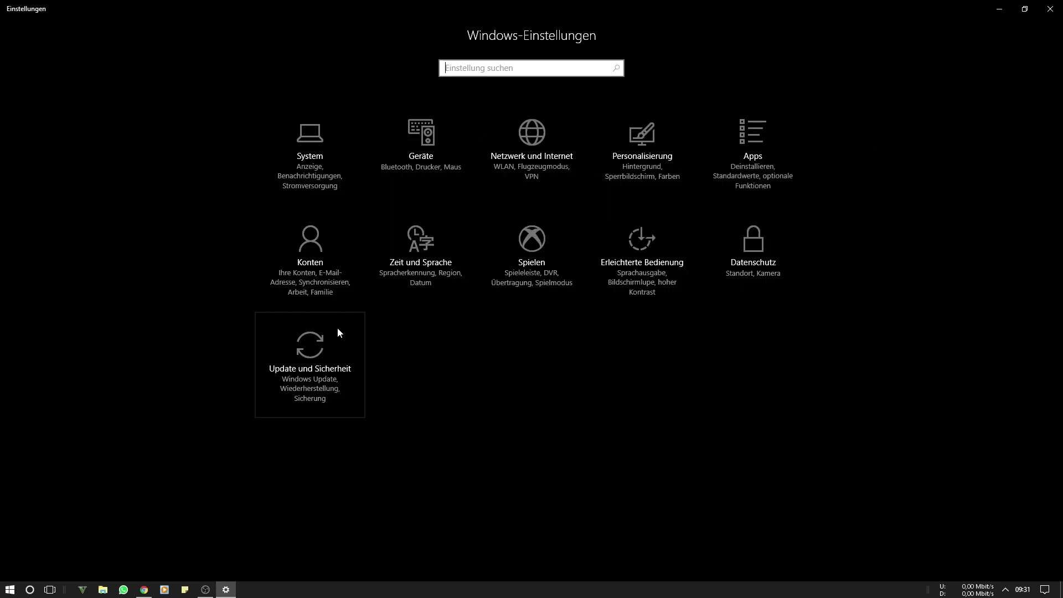
pyautogui.click(778, 152)
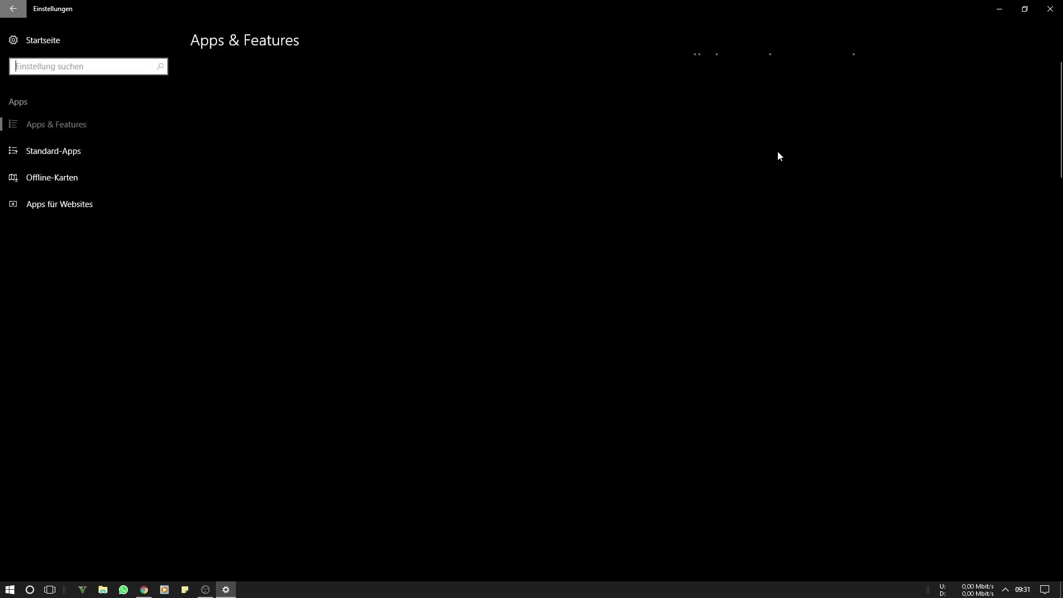
pyautogui.click(291, 260)
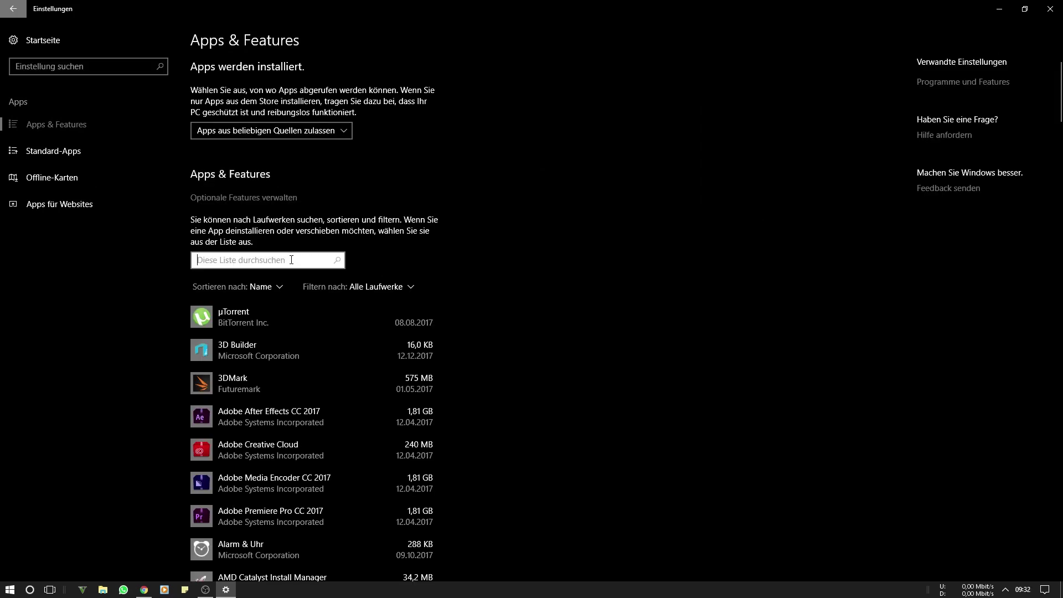
pyautogui.write('fi')
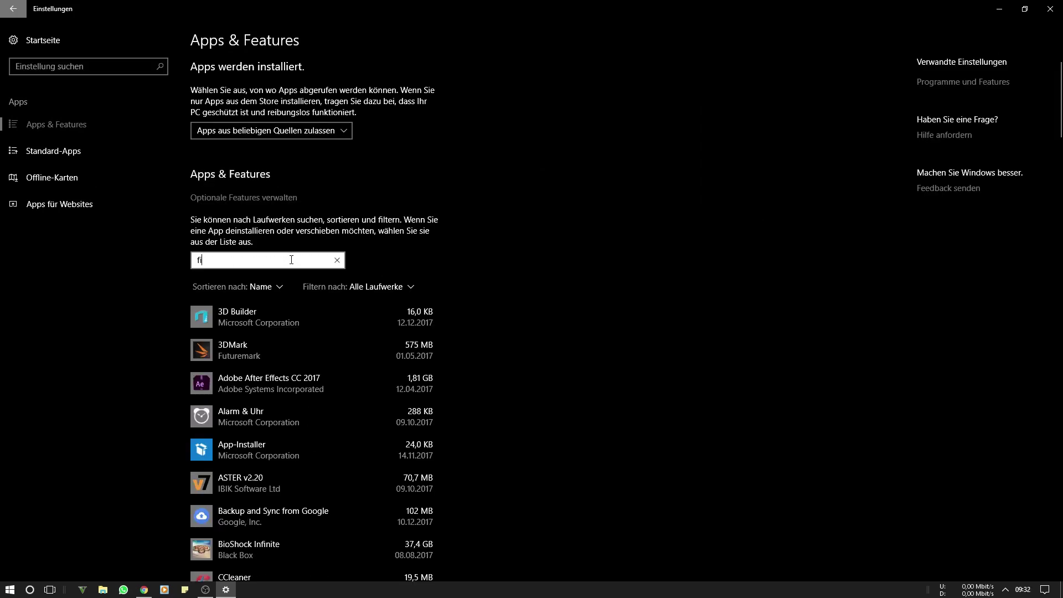
pyautogui.write('re')
# Uninstall FirestormOS-Releasex64, agreeing to remove its registry keys and delete its settings and cache files.
pyautogui.click(349, 316)
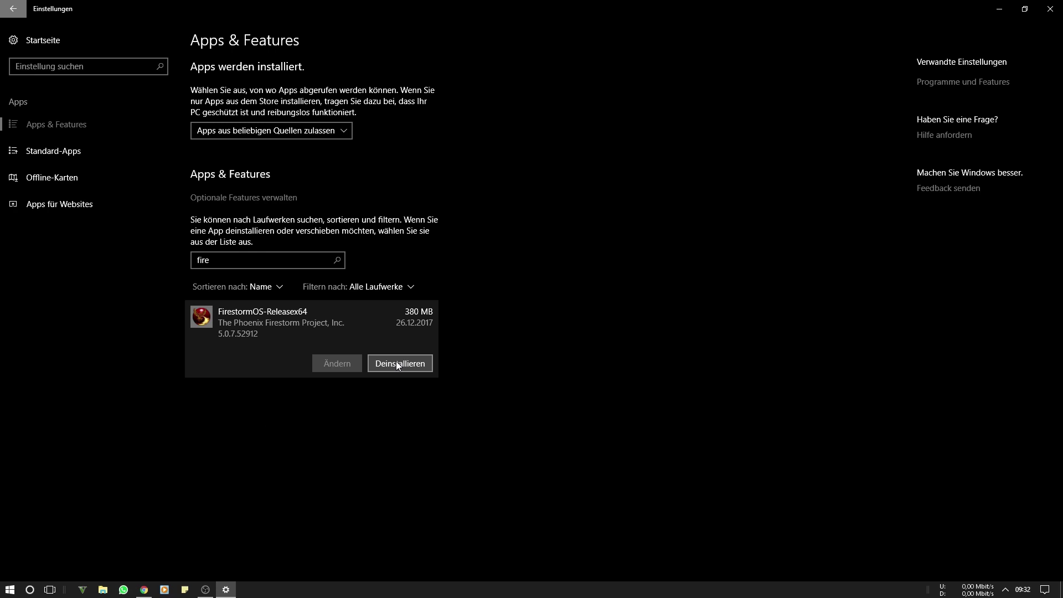
pyautogui.click(398, 364)
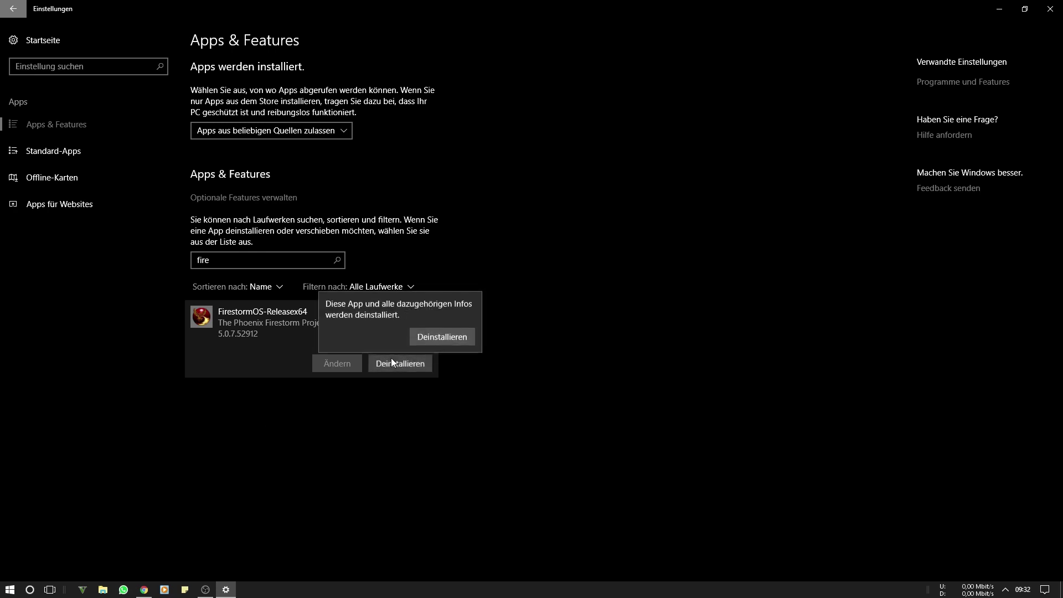
pyautogui.click(425, 341)
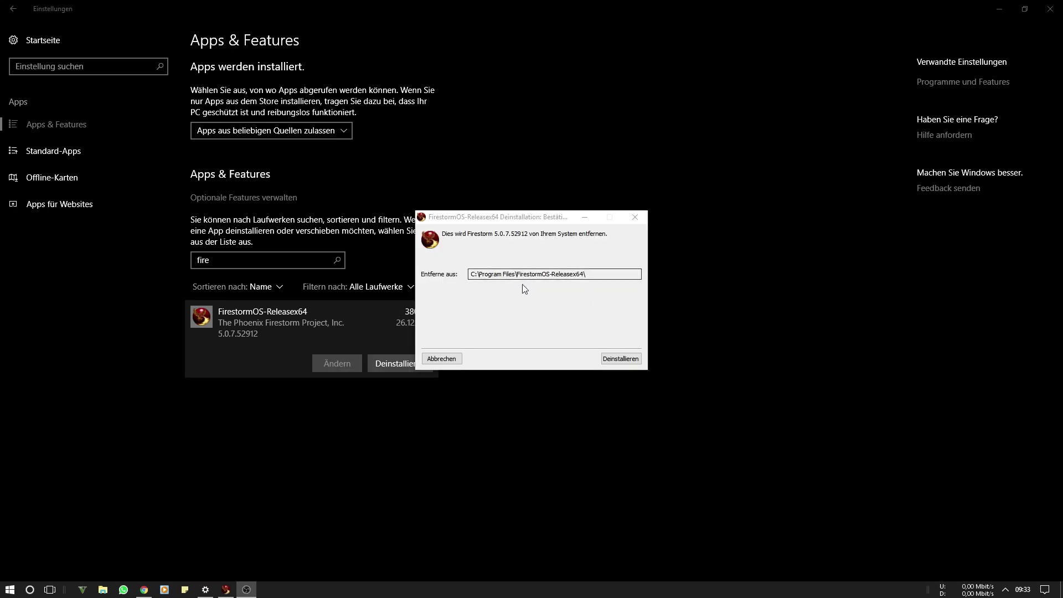
pyautogui.click(623, 358)
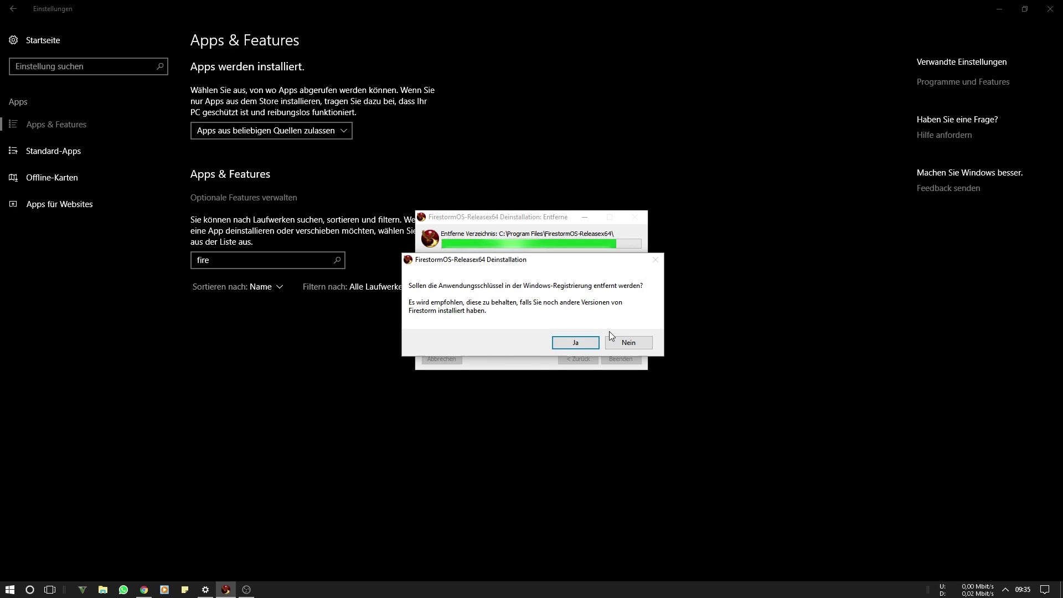
pyautogui.click(579, 344)
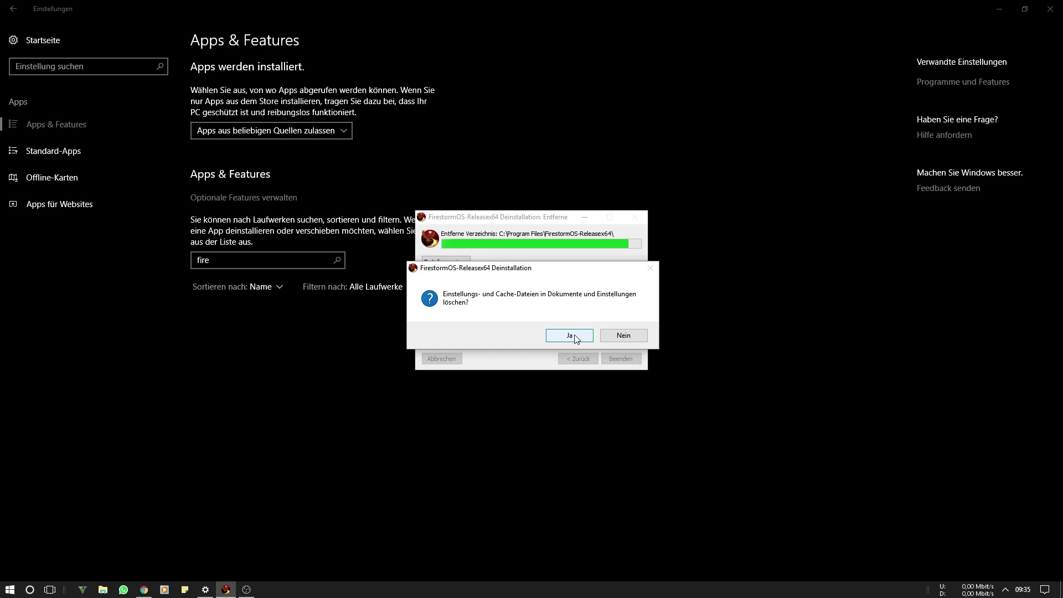
pyautogui.click(573, 335)
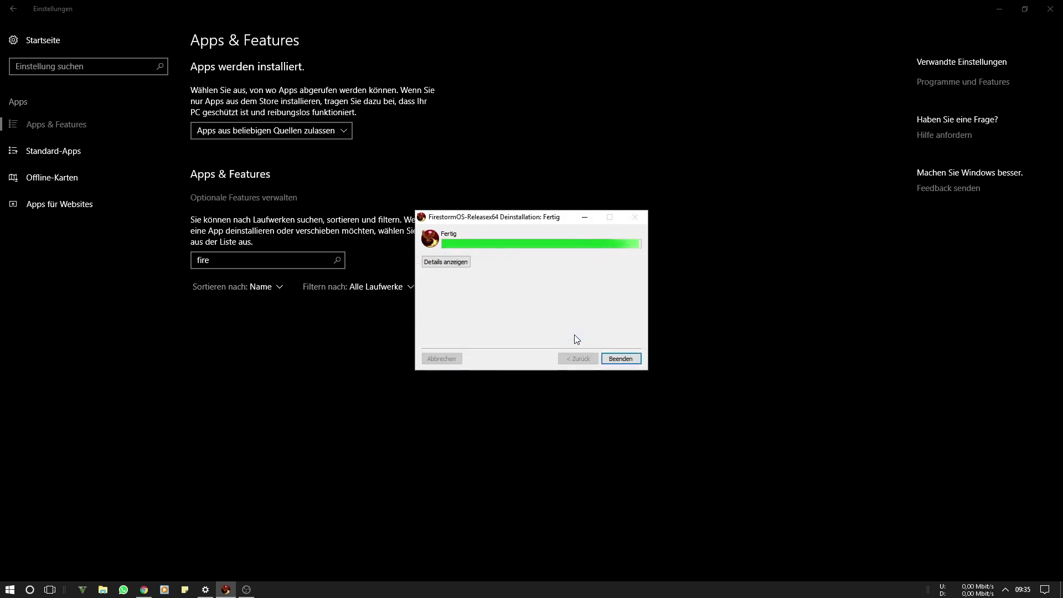
pyautogui.click(629, 362)
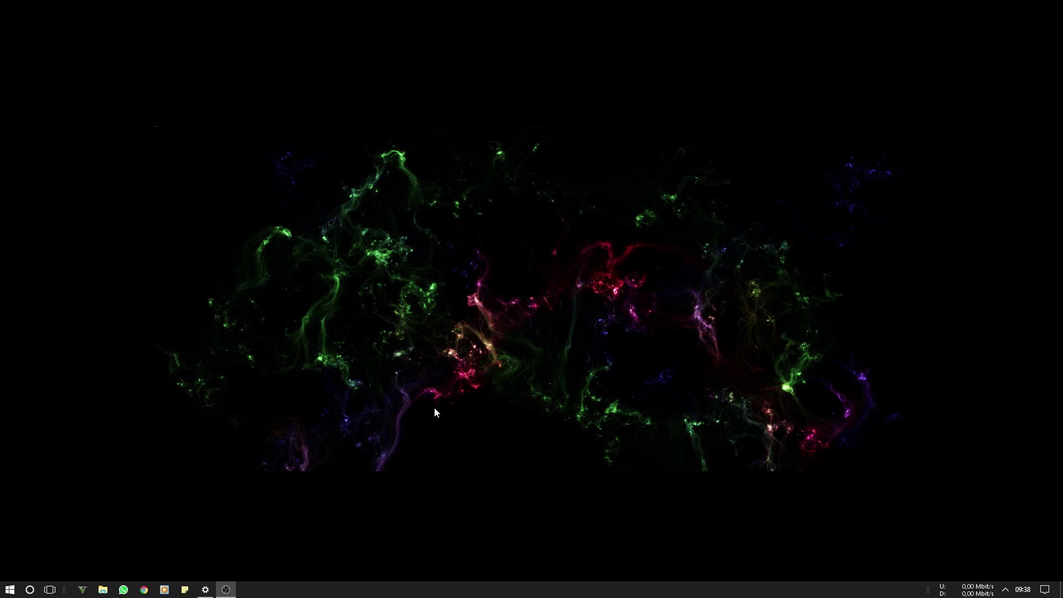
# Open the roaming application data folder in File Explorer by running %appdata%.
pyautogui.press('super+r')
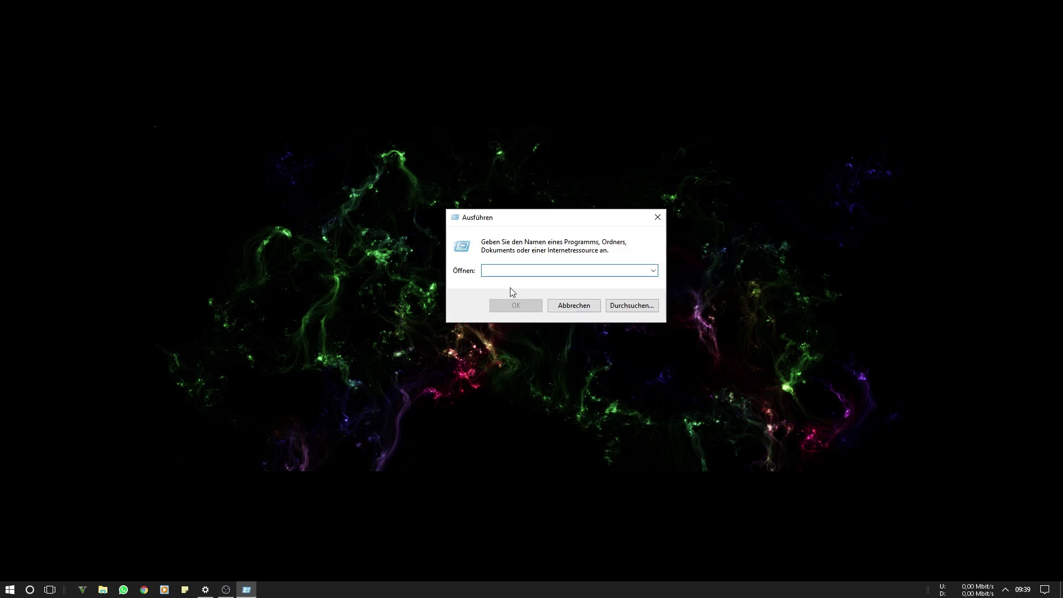
pyautogui.write('%appdata$%')
pyautogui.press('BackSpace')
pyautogui.press('BackSpace')
pyautogui.write('%')
pyautogui.press('Return')
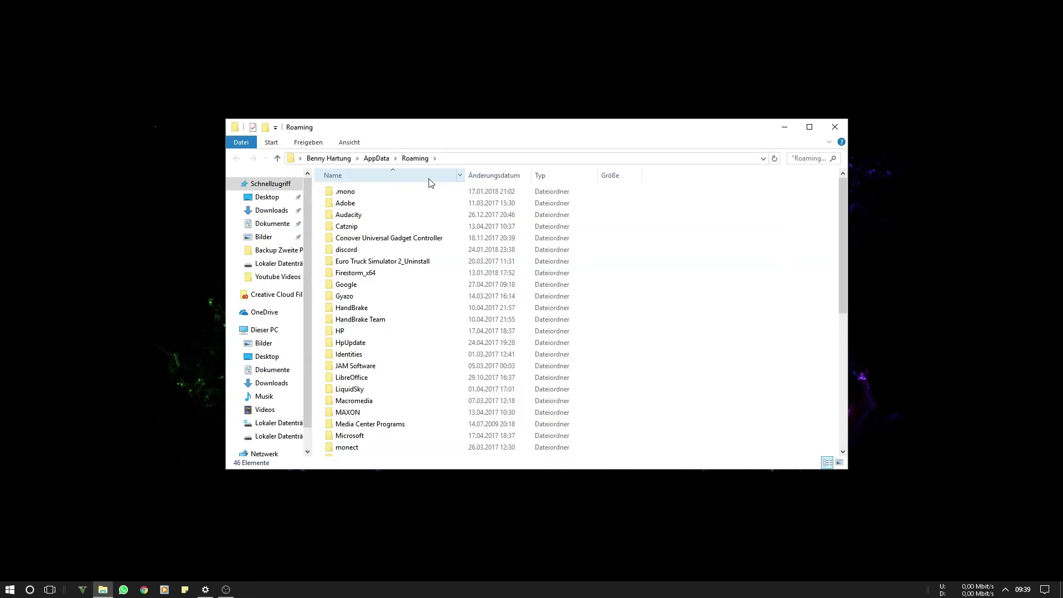
# Delete the Firestorm_x64 folder from the Roaming folder.
pyautogui.click(372, 276)
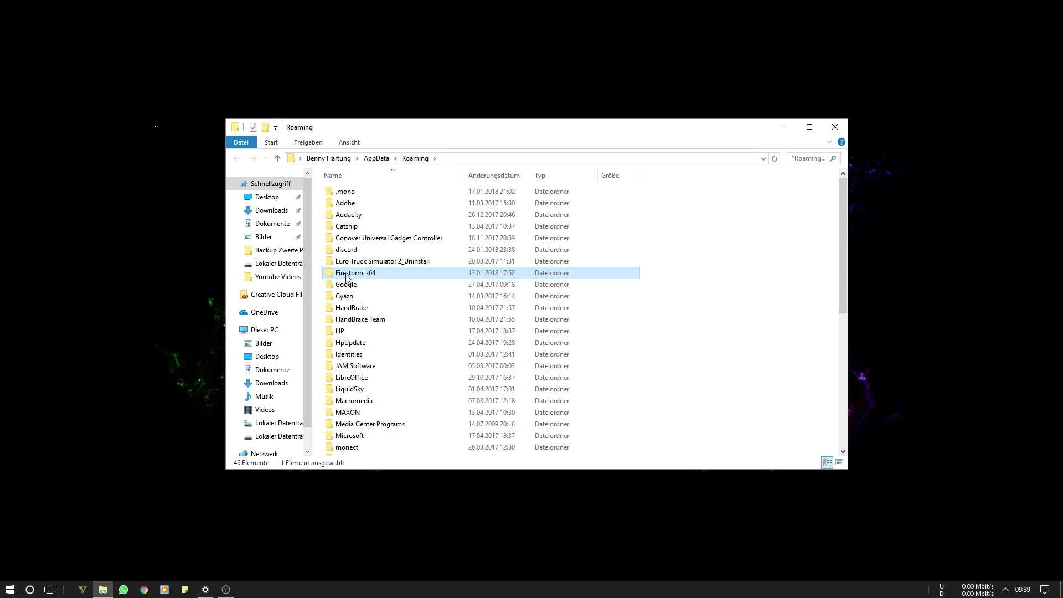
pyautogui.press('Delete')
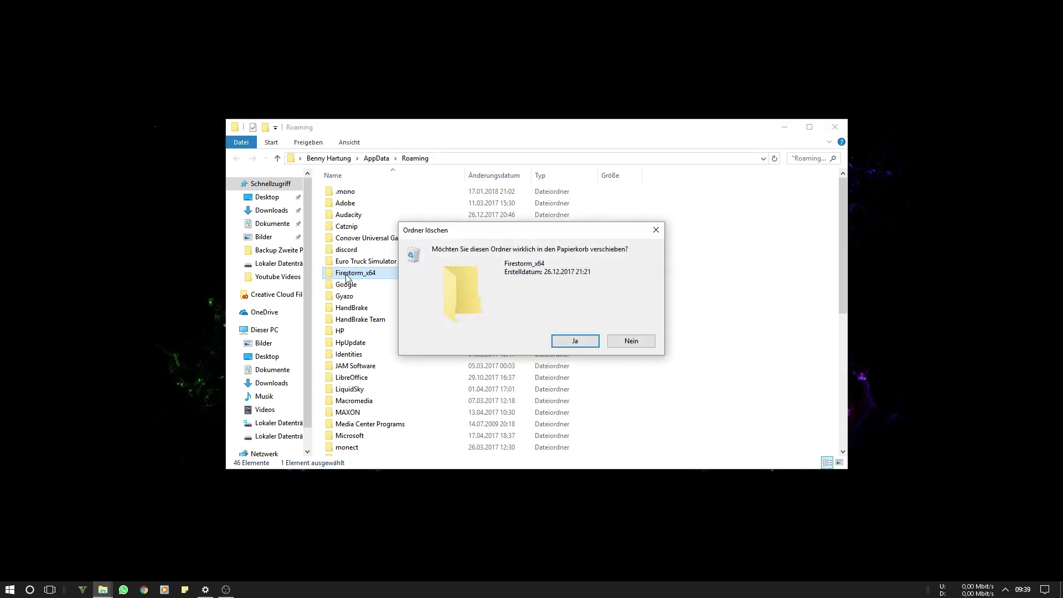
pyautogui.click(585, 340)
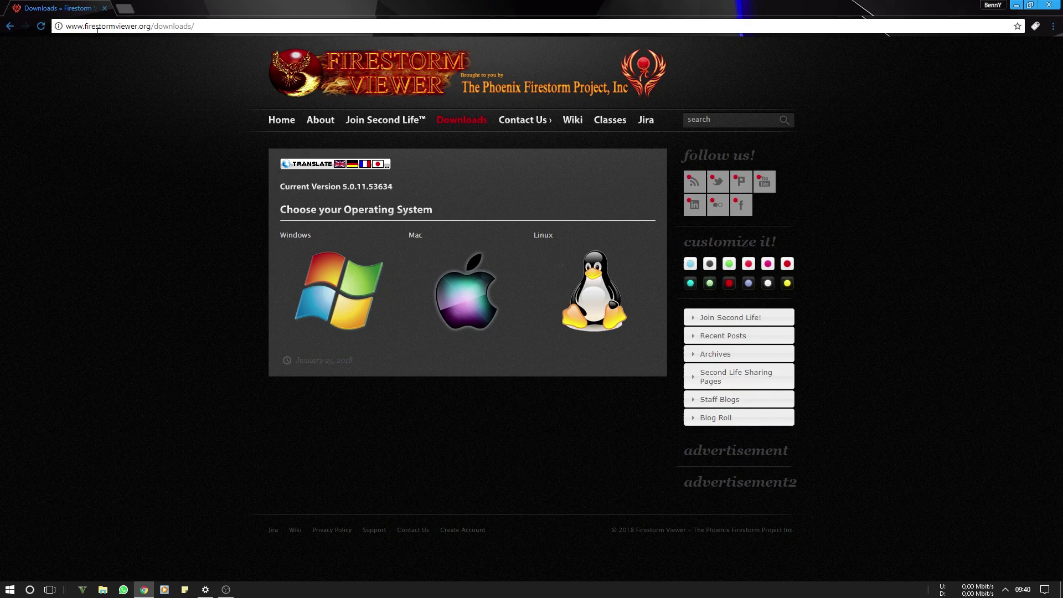
# From the Firestorm downloads page, download the Windows 64bit installer for SL & Opensim and launch it.
pyautogui.click(343, 285)
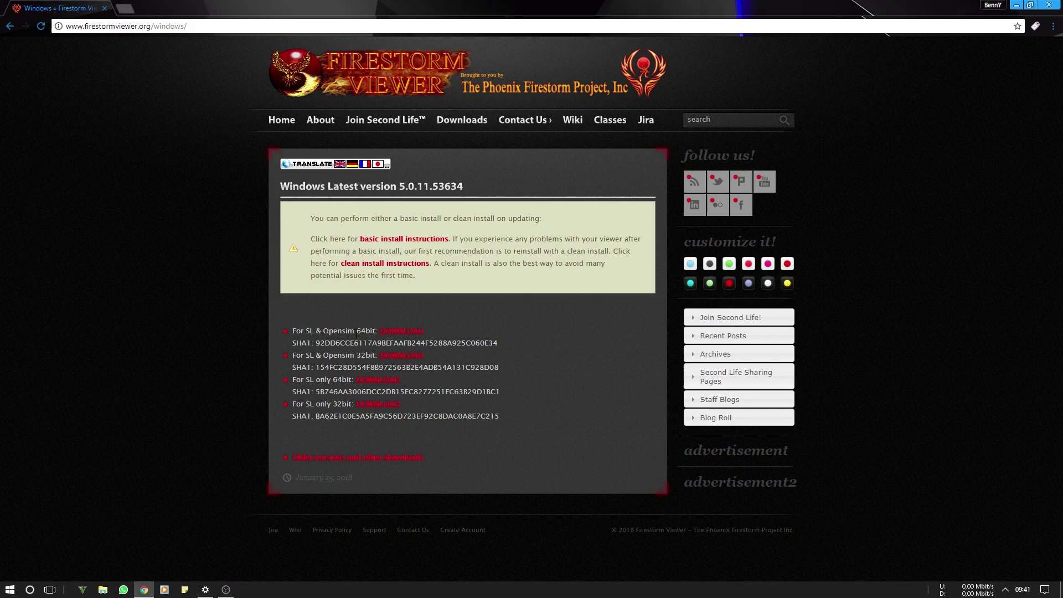
pyautogui.click(385, 333)
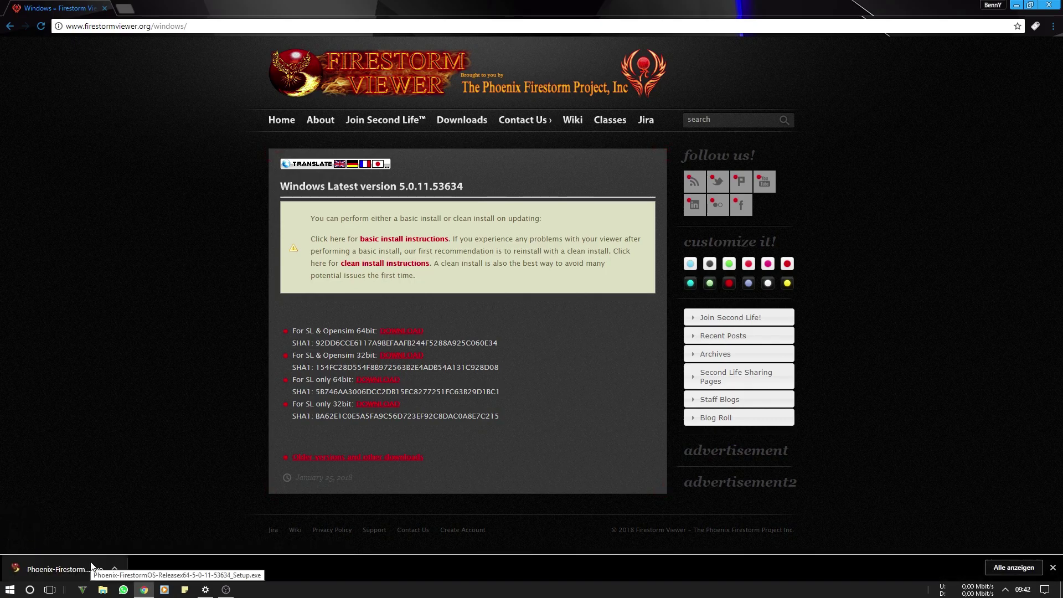
pyautogui.click(92, 567)
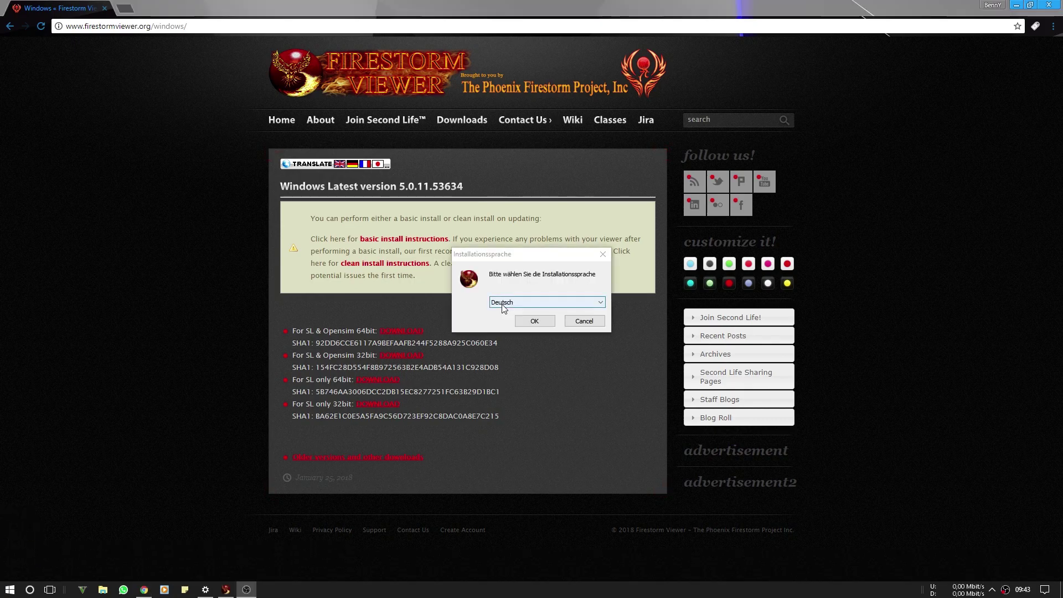
# Install Firestorm 5.0.11 in English to the default directory with a start menu entry, and start the viewer.
pyautogui.click(546, 302)
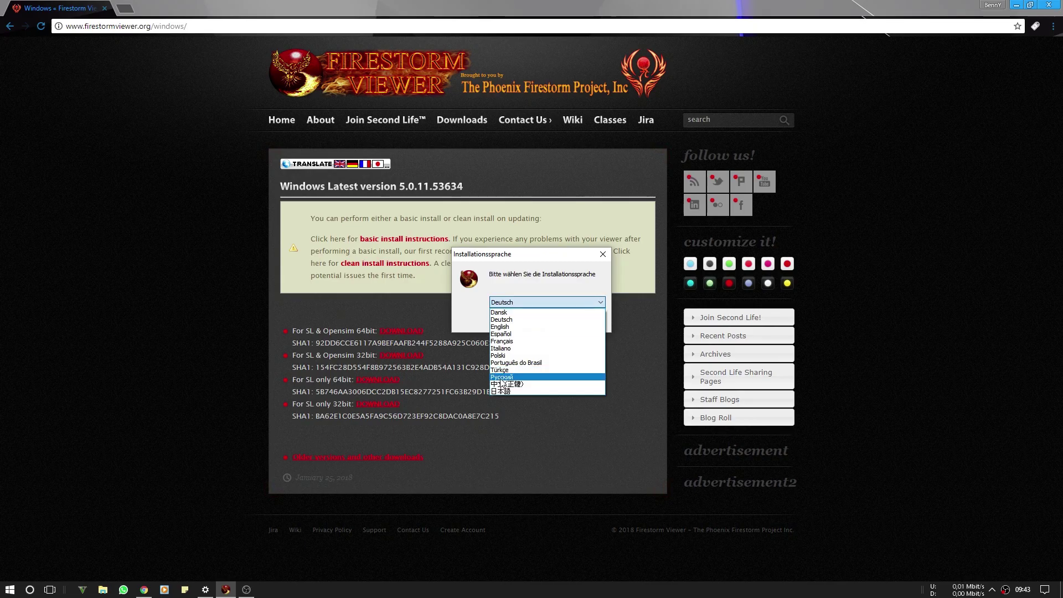
pyautogui.click(500, 327)
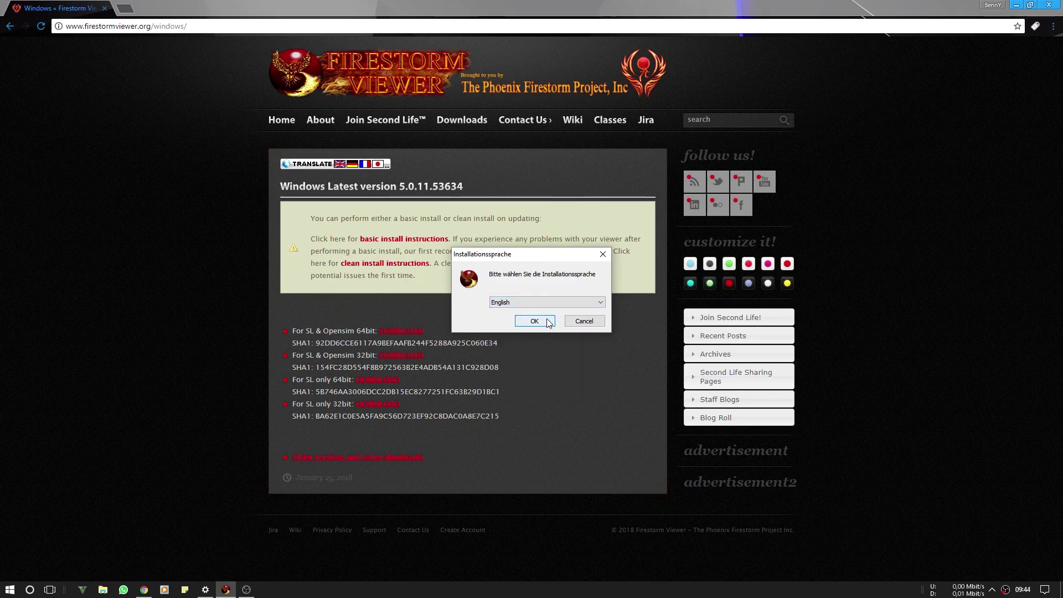
pyautogui.click(534, 321)
pyautogui.click(614, 360)
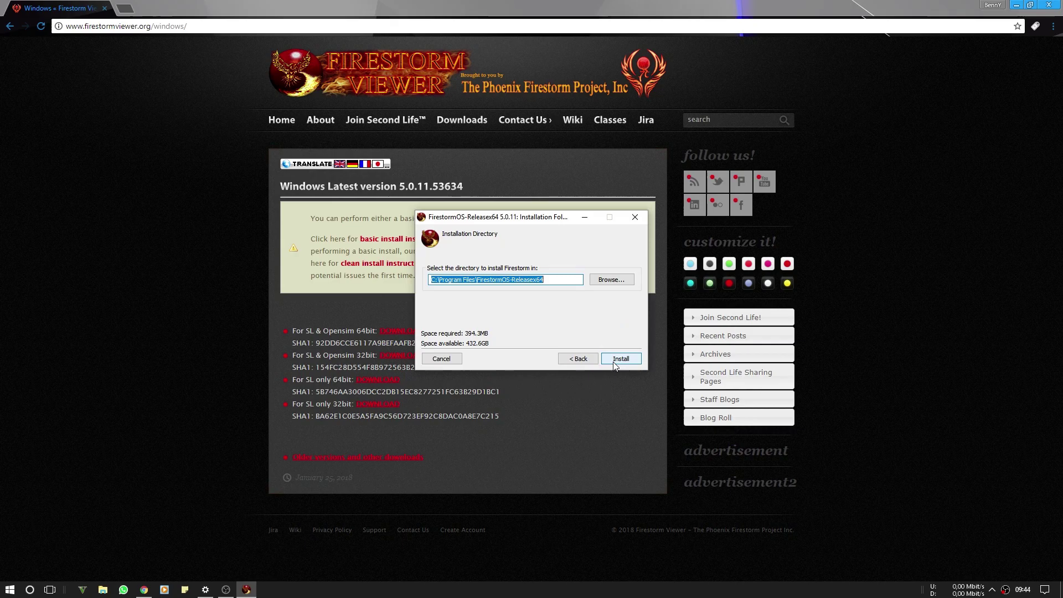
pyautogui.click(618, 360)
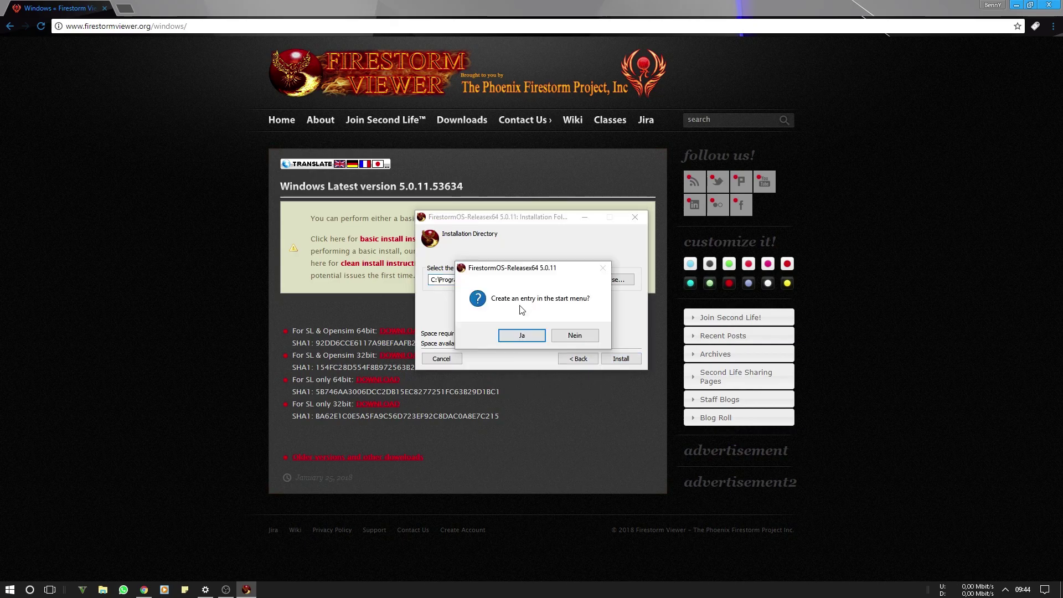
pyautogui.click(523, 335)
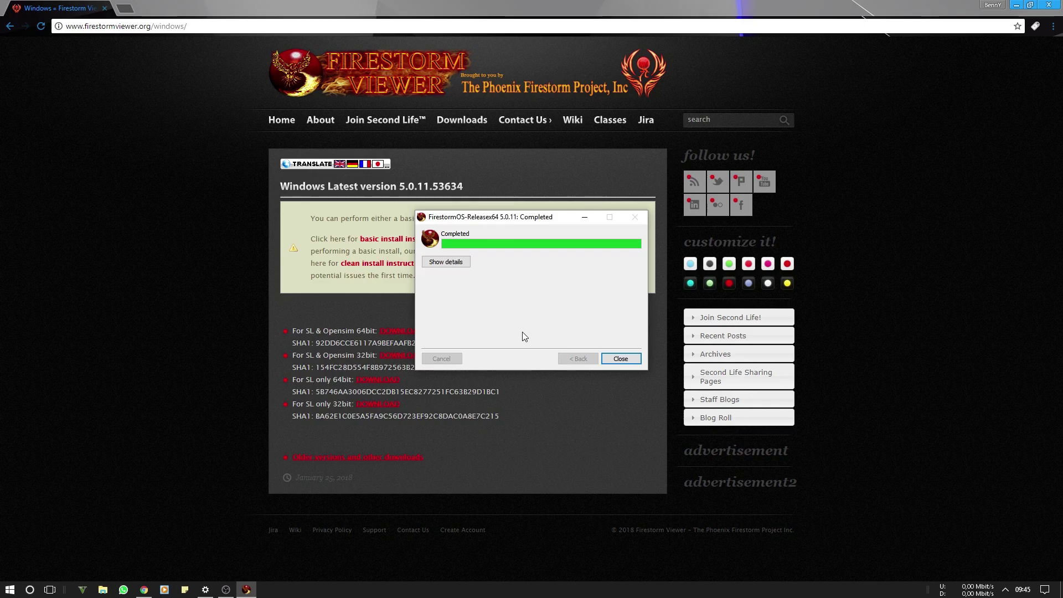
pyautogui.click(607, 358)
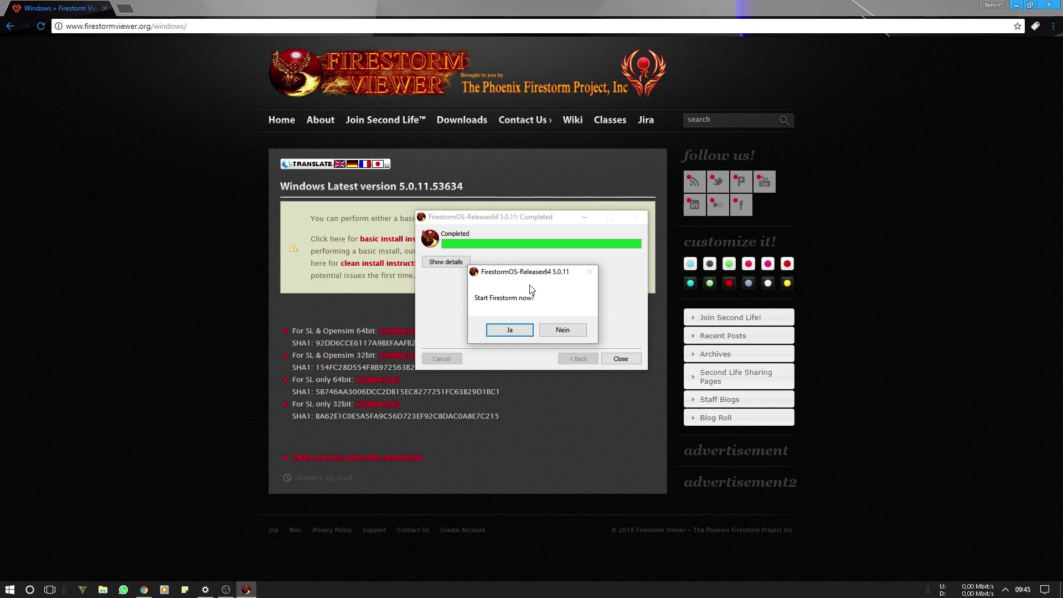
pyautogui.click(510, 330)
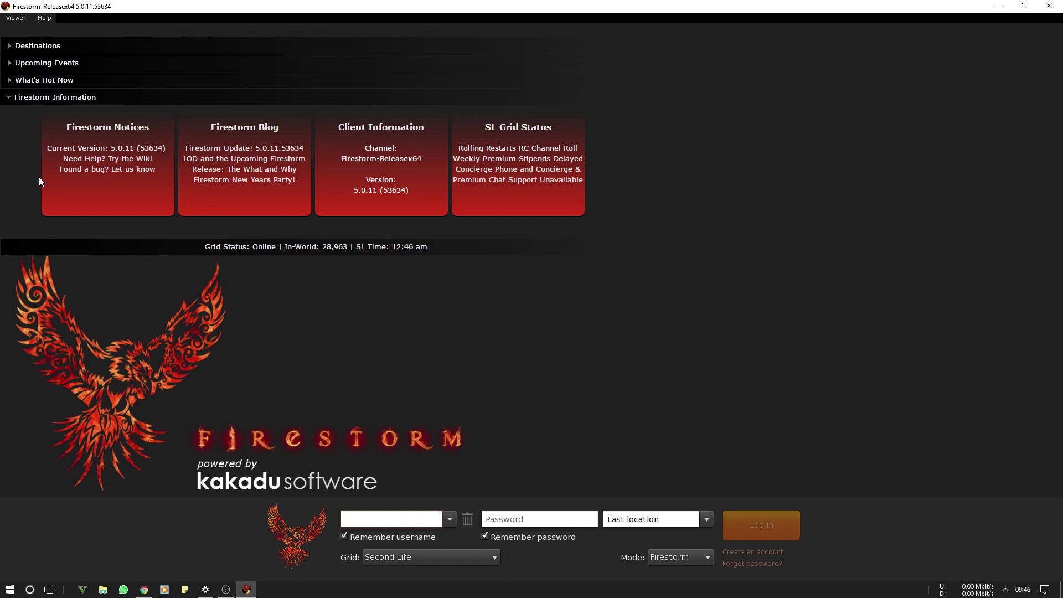
# In the viewer preferences, set the backup path to the Firestorm Settings folder on drive E.
pyautogui.click(15, 19)
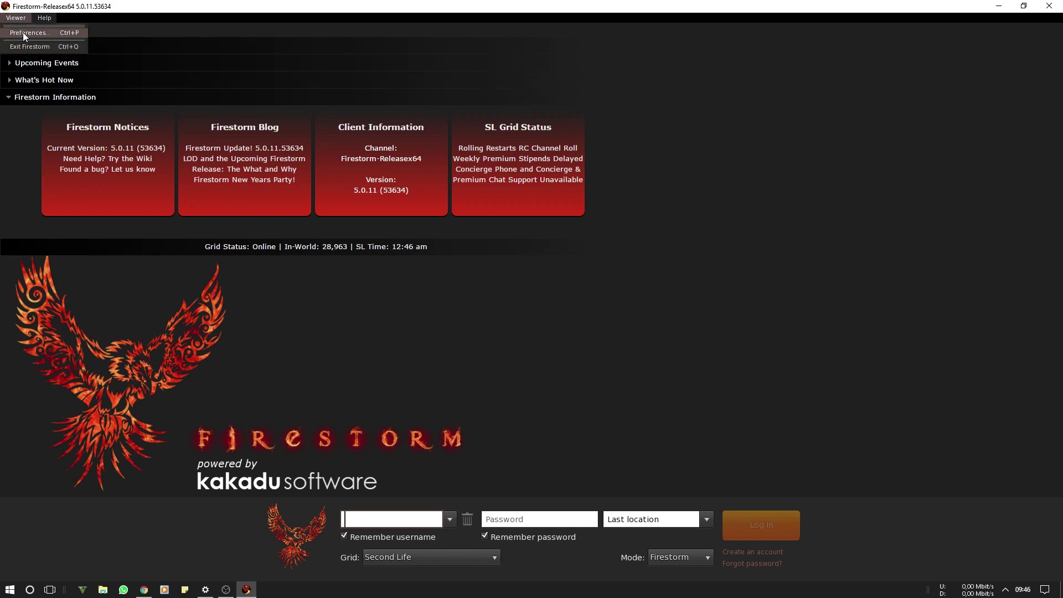
pyautogui.click(23, 34)
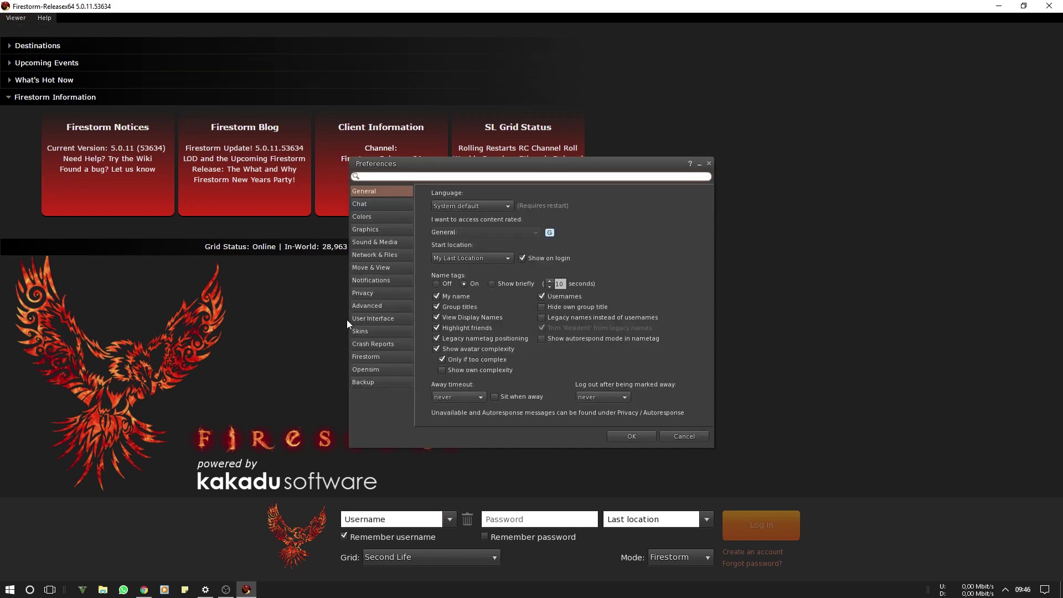
pyautogui.click(362, 382)
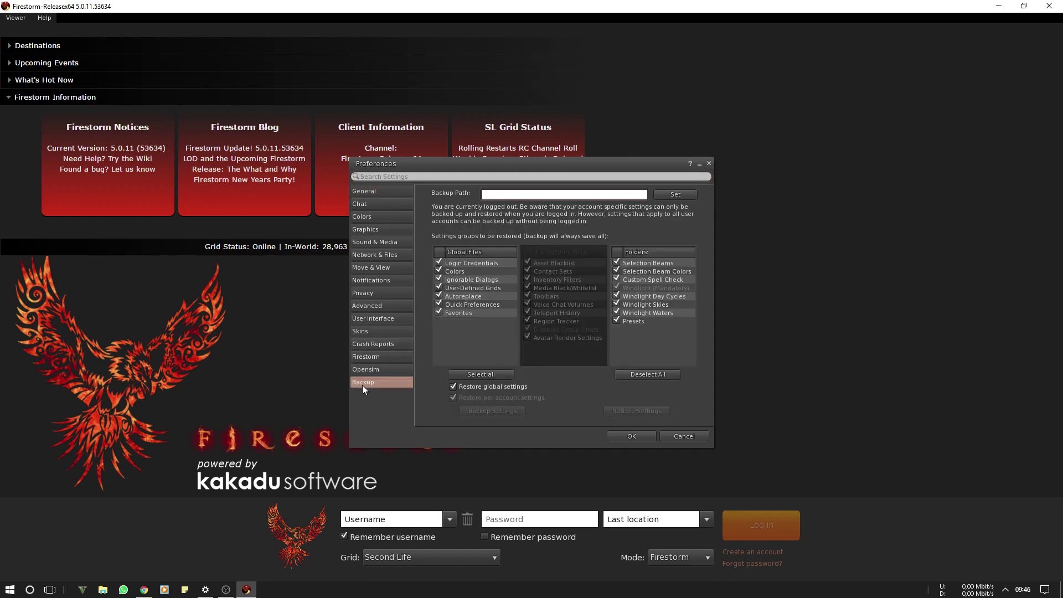
pyautogui.click(675, 195)
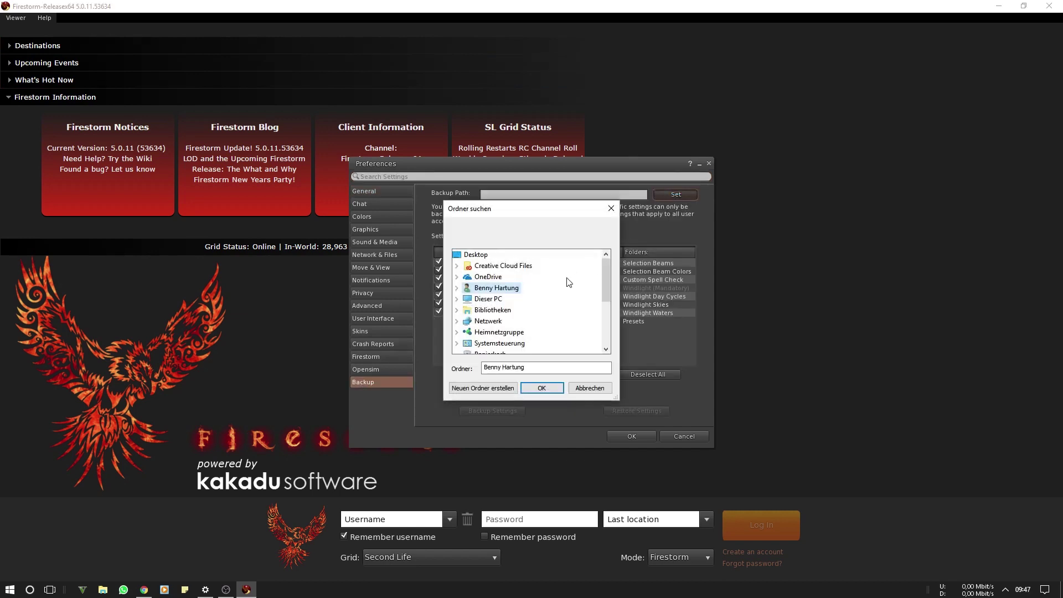
pyautogui.click(459, 299)
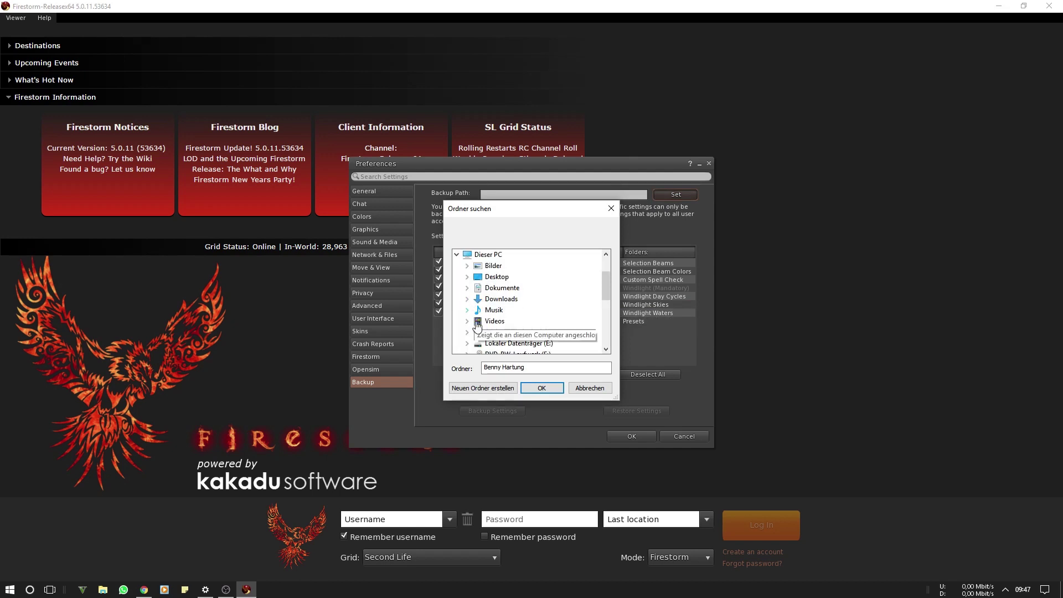
pyautogui.doubleClick(475, 345)
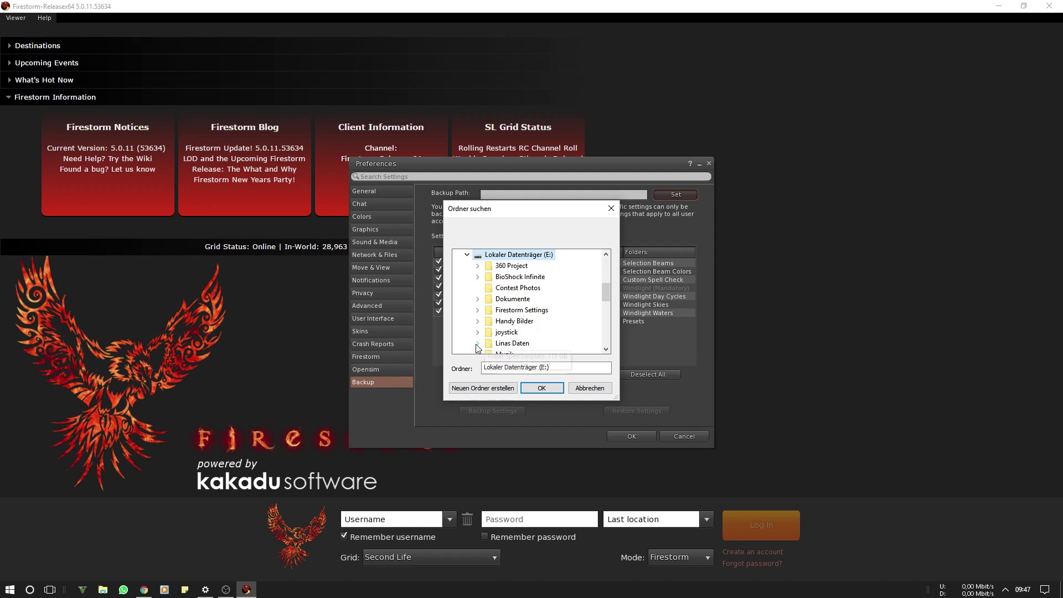
pyautogui.doubleClick(521, 310)
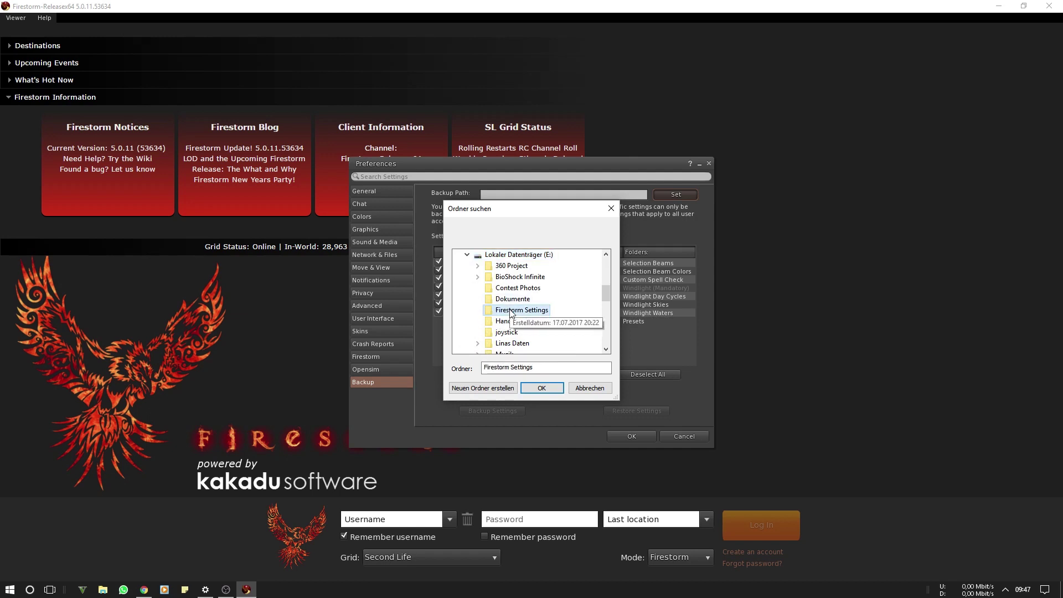
pyautogui.click(538, 389)
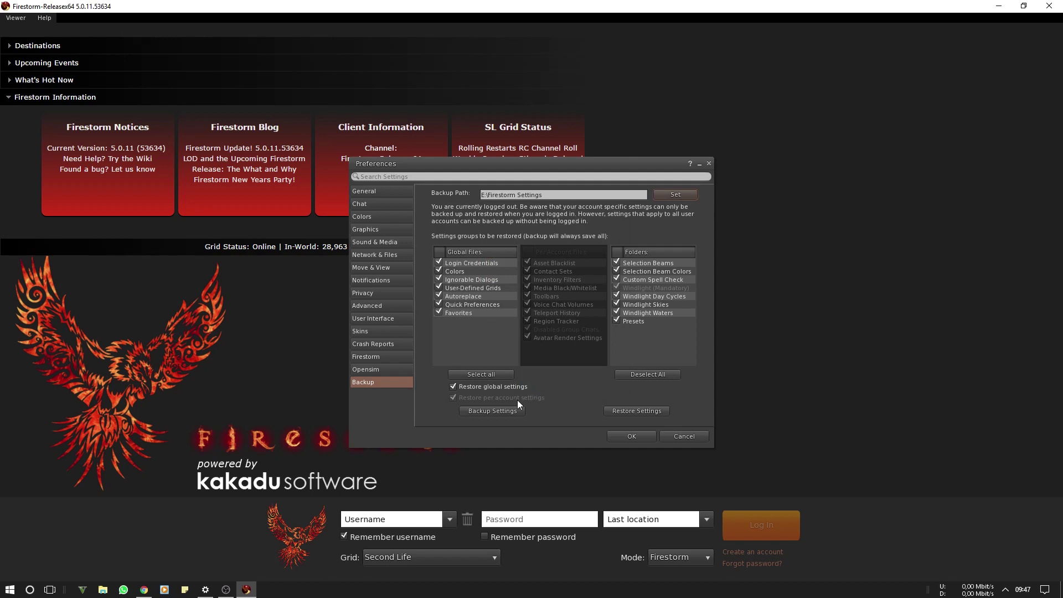
# Restore the settings from the backup, let the viewer quit, and start FirestormOS-Releasex64 again.
pyautogui.click(613, 412)
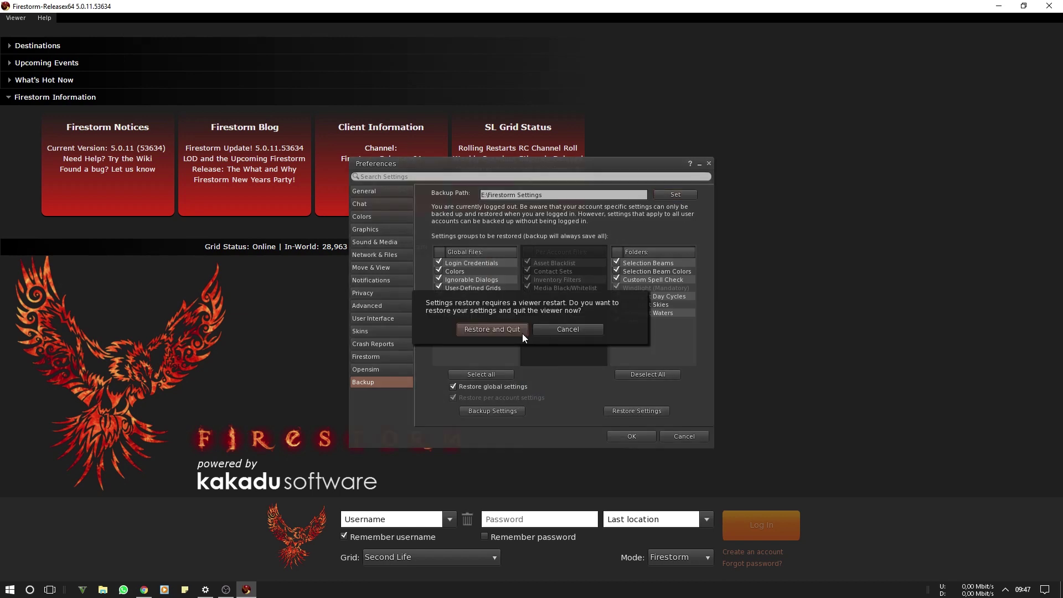
pyautogui.click(520, 330)
pyautogui.press('super')
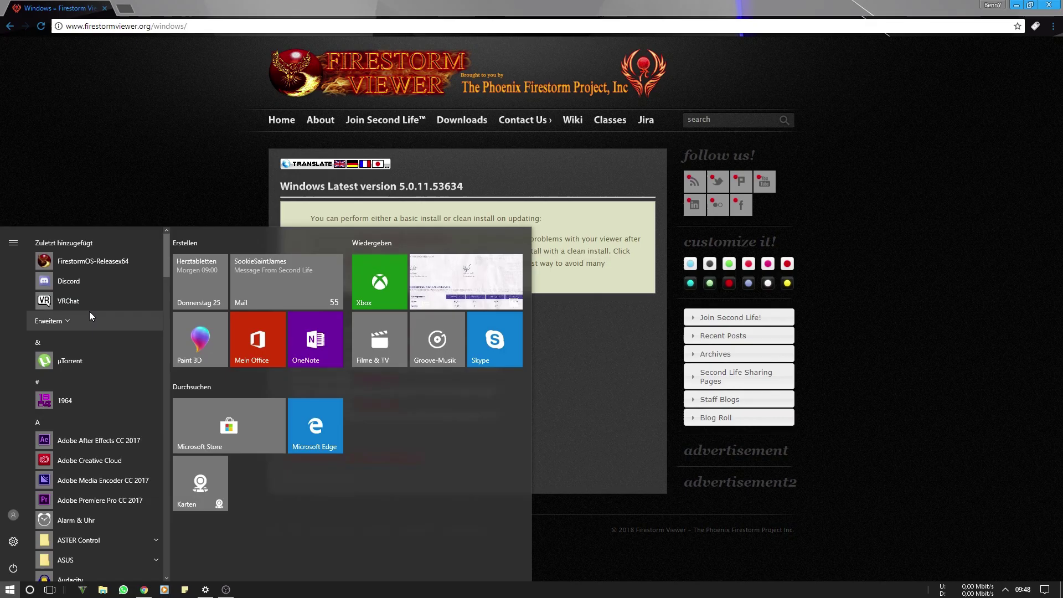
pyautogui.click(101, 264)
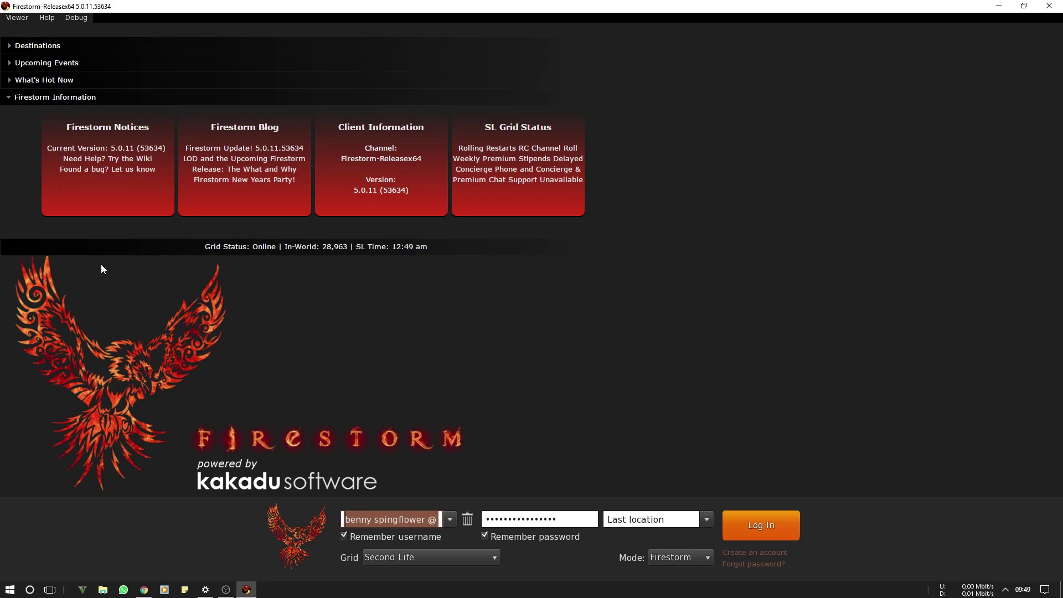
# Set the start location to the region hahne and log in to Second Life with the saved credentials.
pyautogui.click(619, 518)
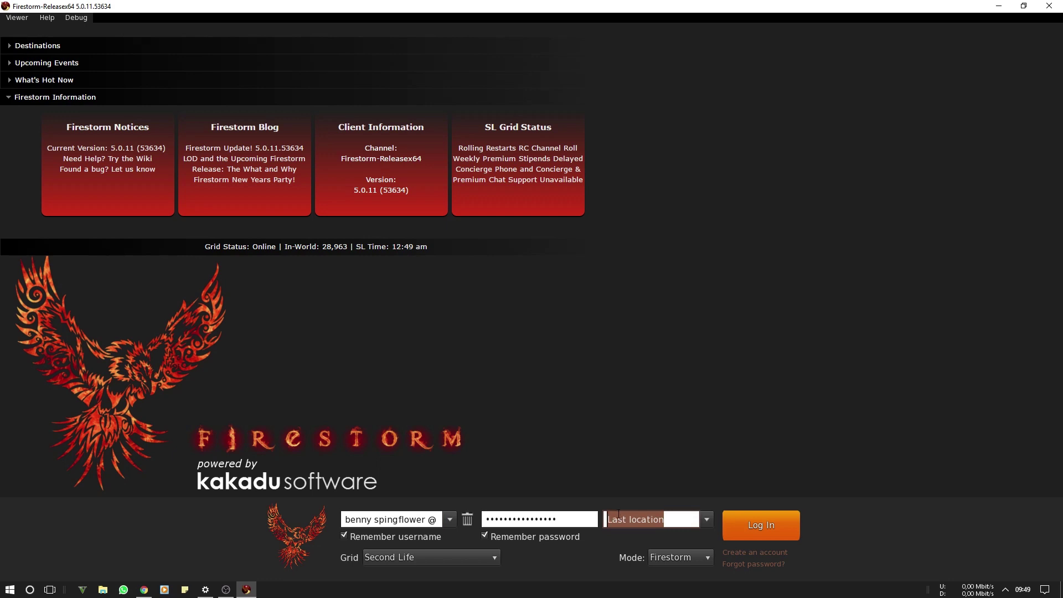
pyautogui.write('hahne')
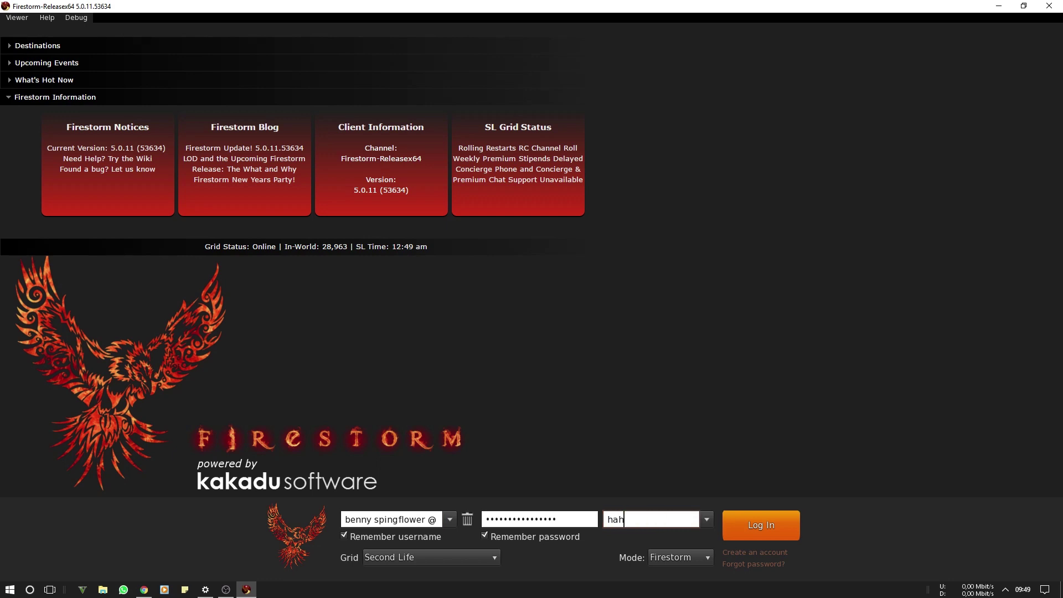
pyautogui.click(768, 534)
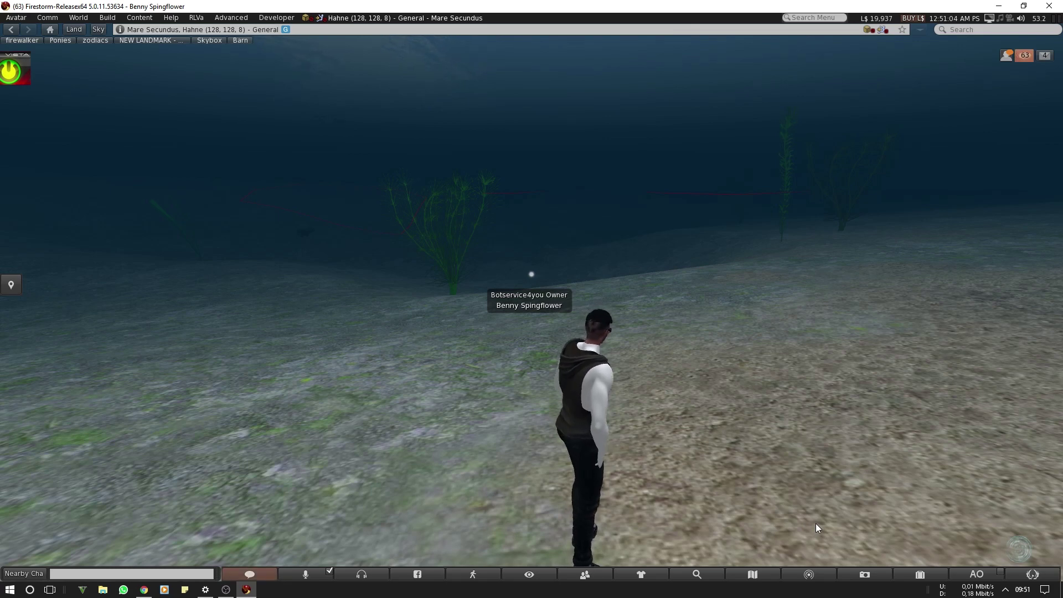
# Open the avatar's inventory to check that it loads, and close it.
pyautogui.click(915, 574)
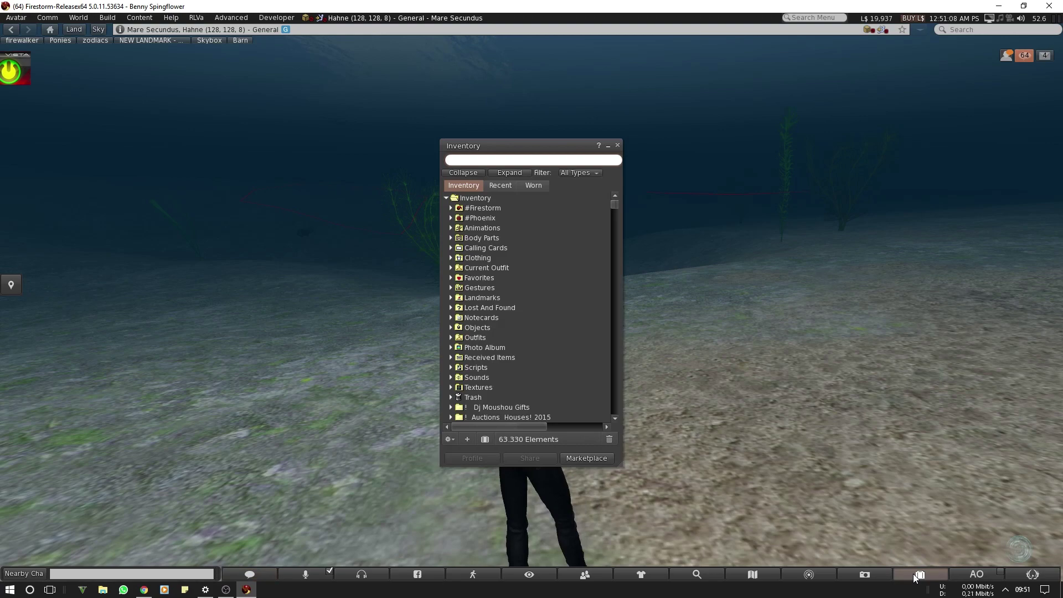
pyautogui.click(618, 145)
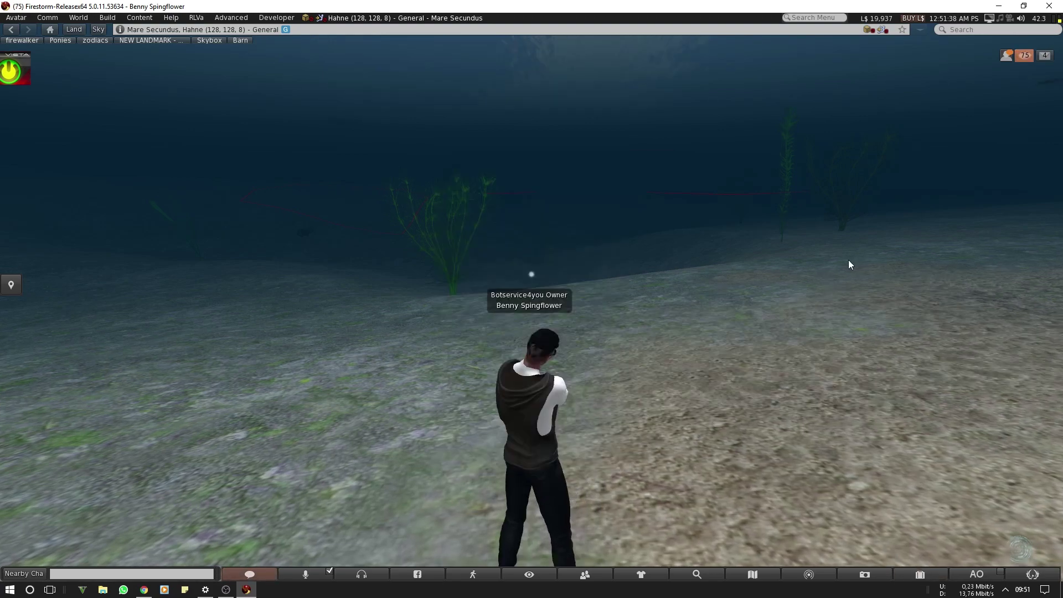